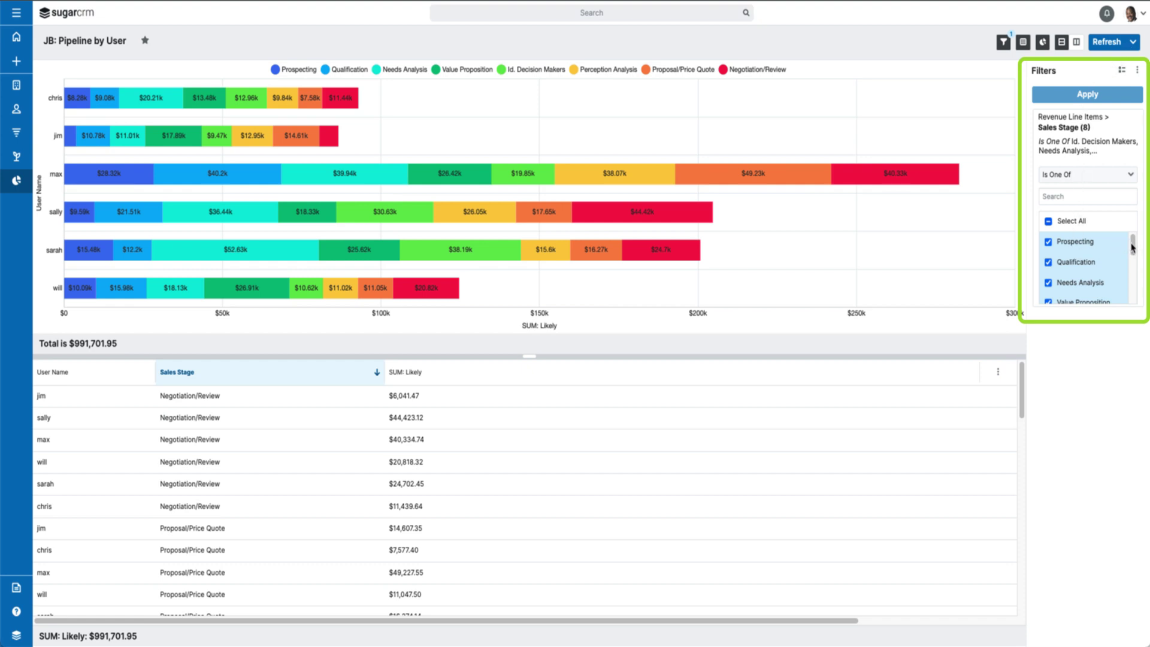
Step: Remove Perception Analysis, Proposal/Price Quote and Negotiation/Review from the stage filter, apply, and review the advanced filter tree
{"action": "left_click_drag", "start_coordinate": [1132, 245], "coordinate": [1133, 278]}
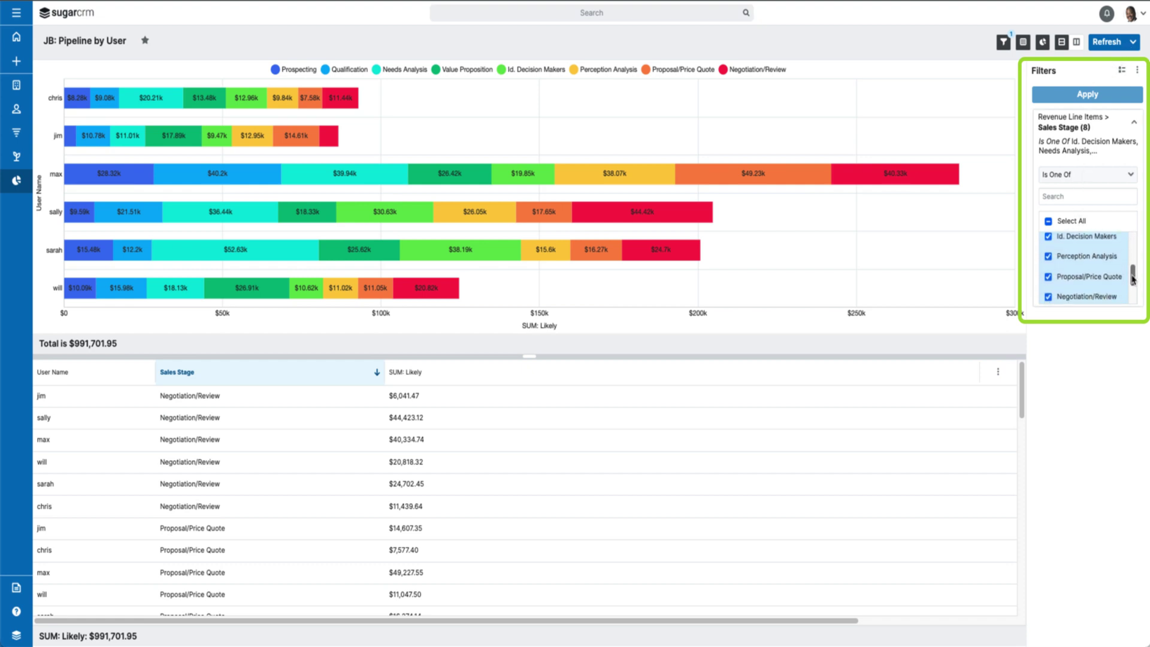
{"action": "left_click", "coordinate": [1048, 277]}
{"action": "left_click", "coordinate": [1048, 256]}
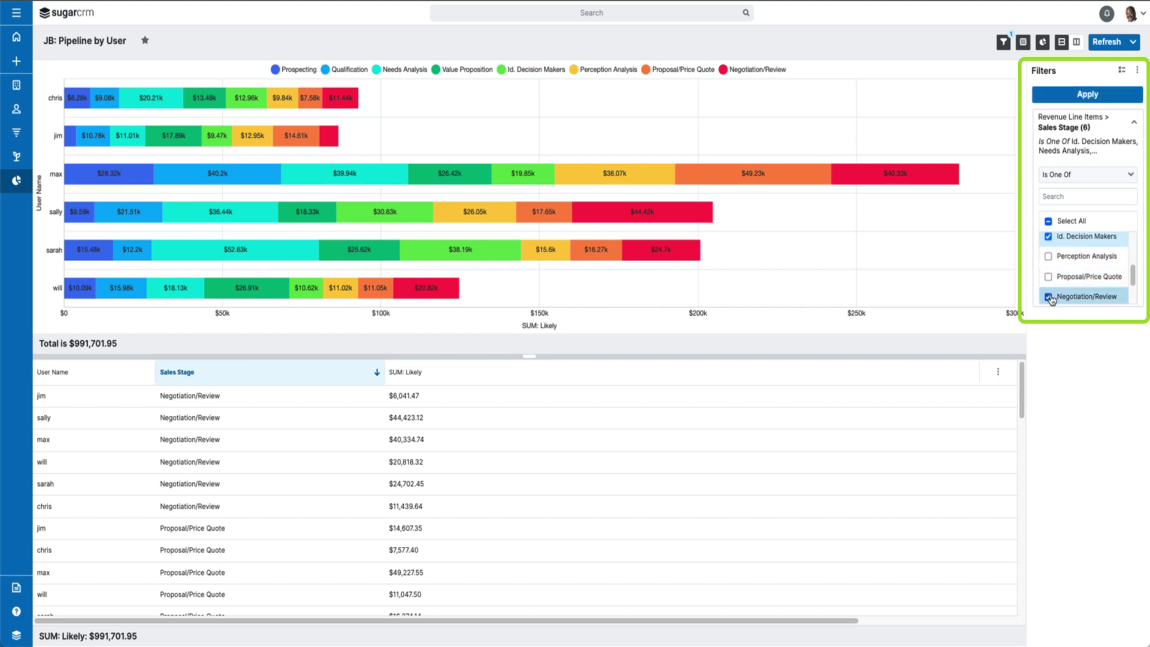
{"action": "left_click", "coordinate": [1049, 297]}
{"action": "left_click", "coordinate": [1087, 95]}
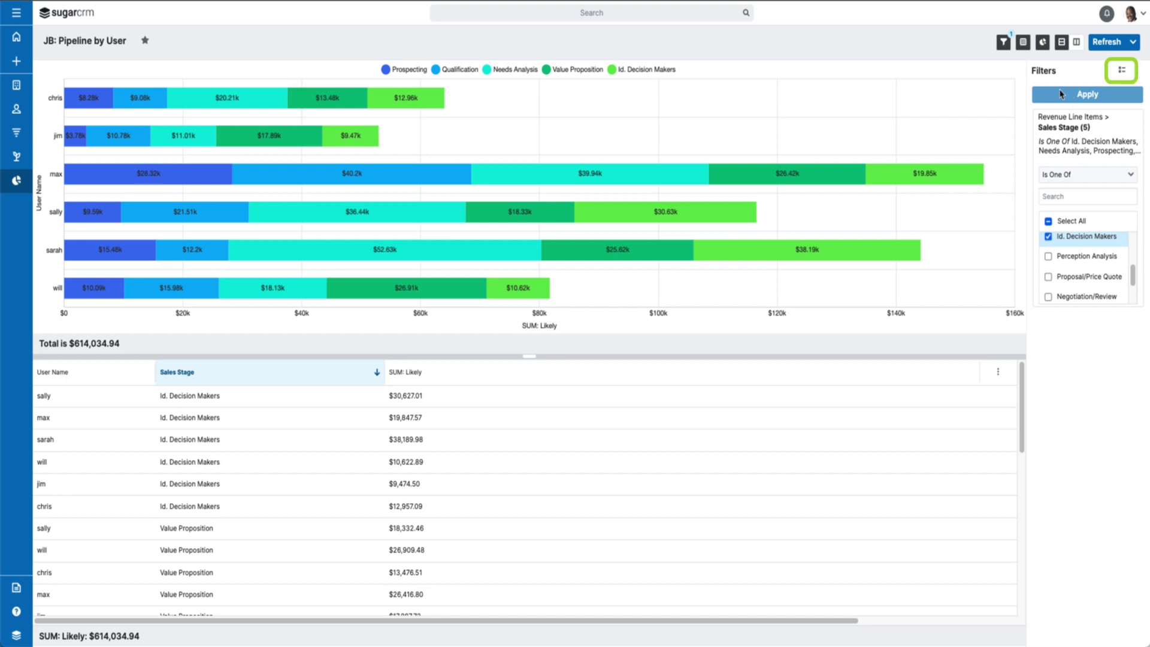
{"action": "left_click", "coordinate": [1122, 73]}
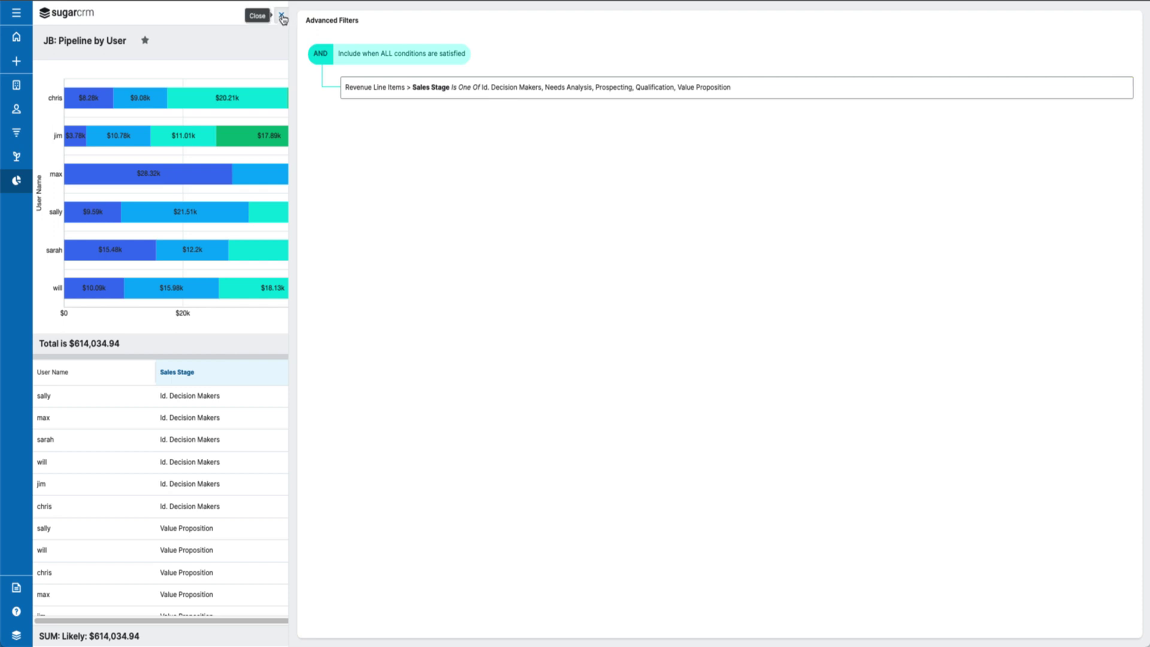
{"action": "left_click", "coordinate": [282, 16]}
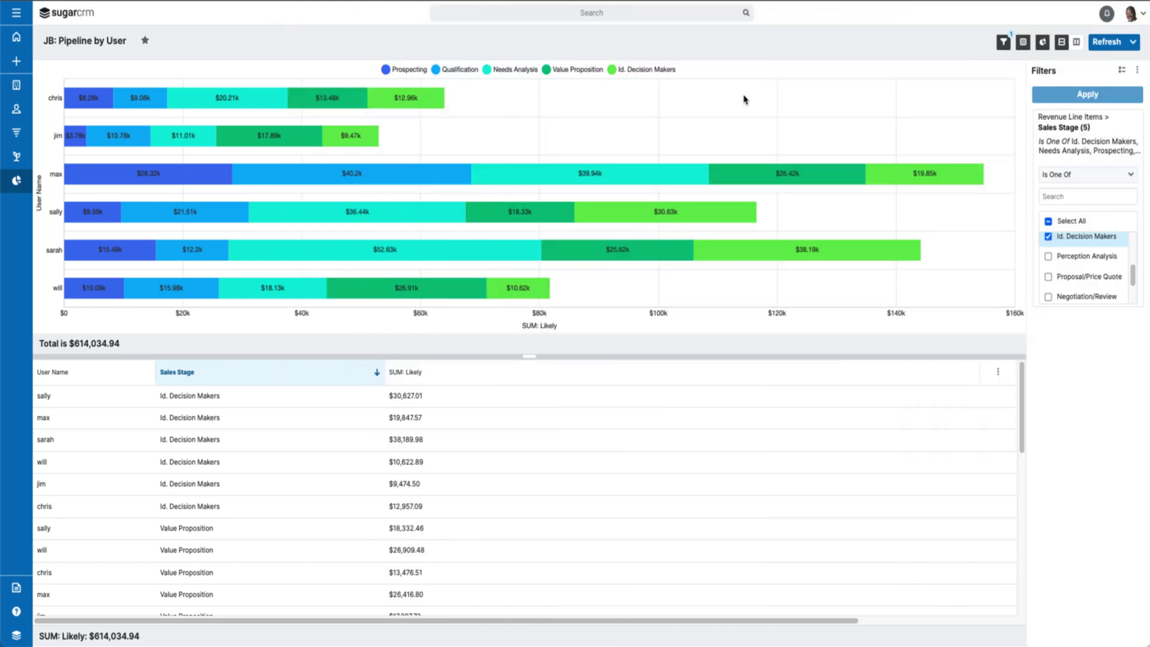
{"action": "left_click", "coordinate": [1132, 43]}
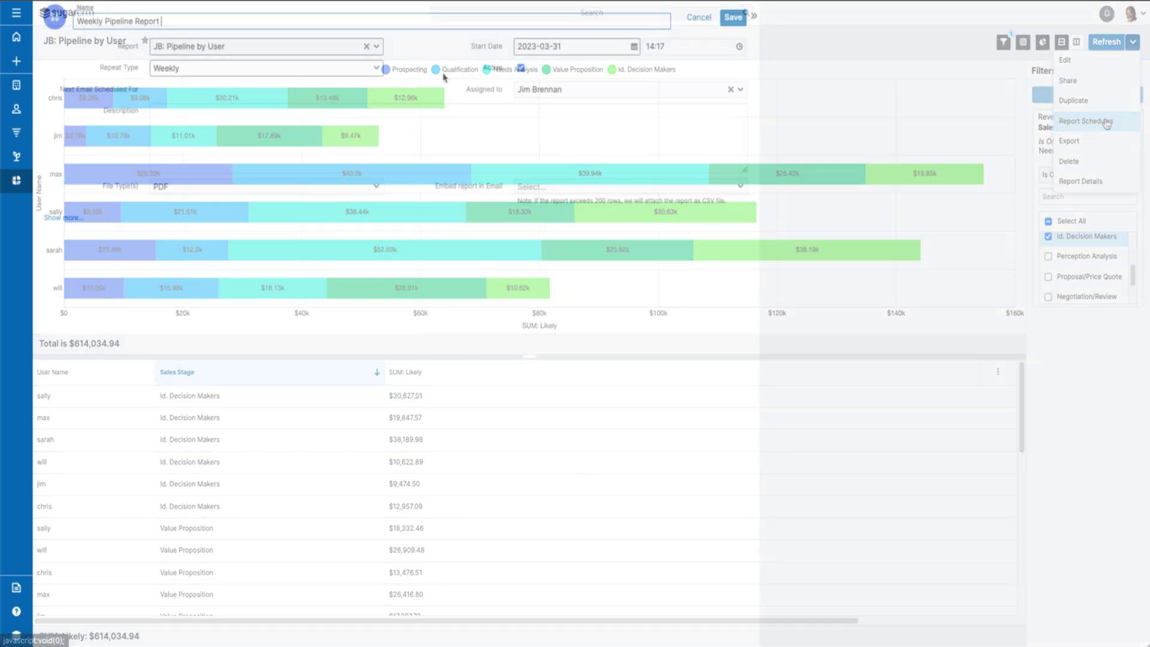
{"action": "left_click", "coordinate": [740, 186]}
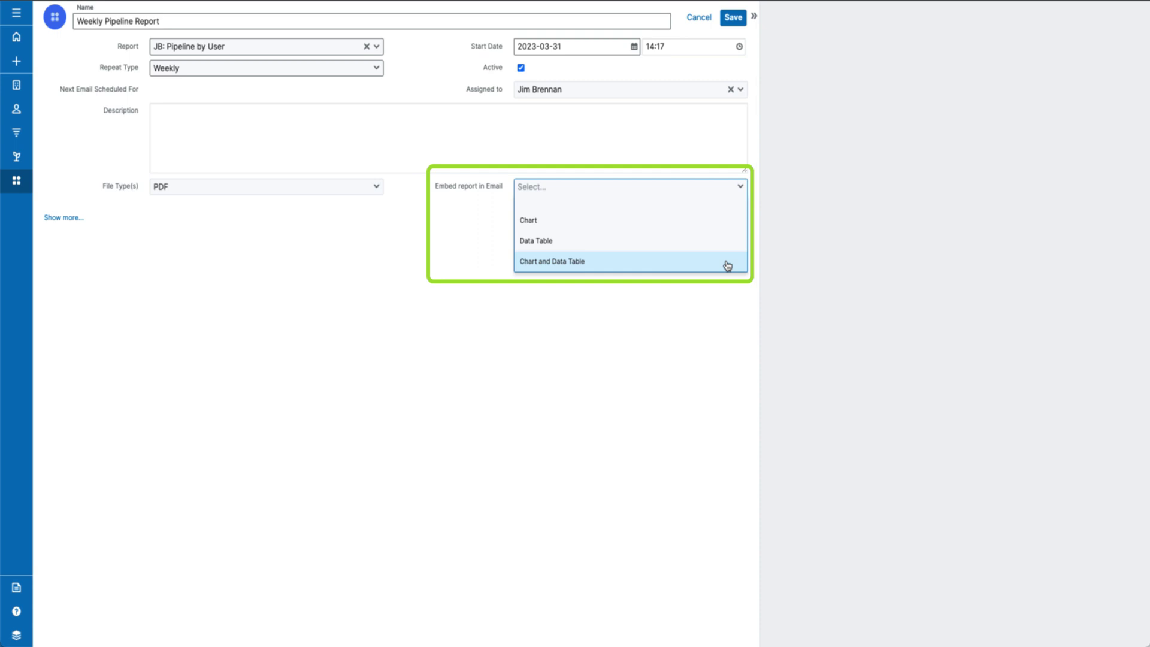
{"action": "left_click", "coordinate": [728, 196]}
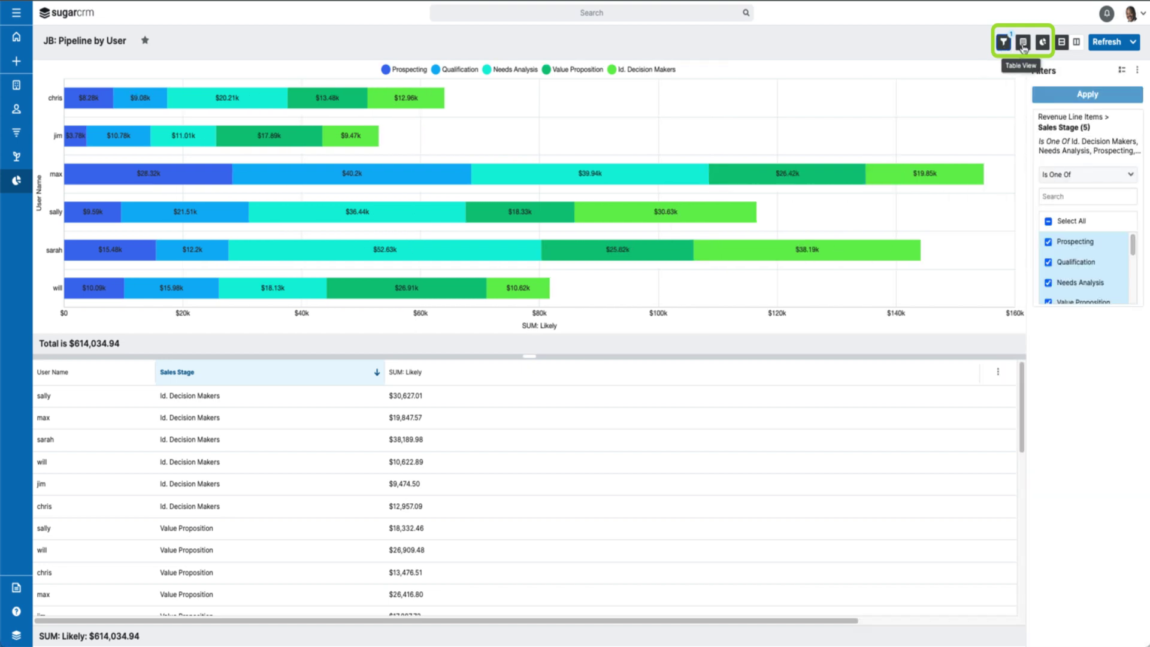
{"action": "left_click", "coordinate": [1023, 47]}
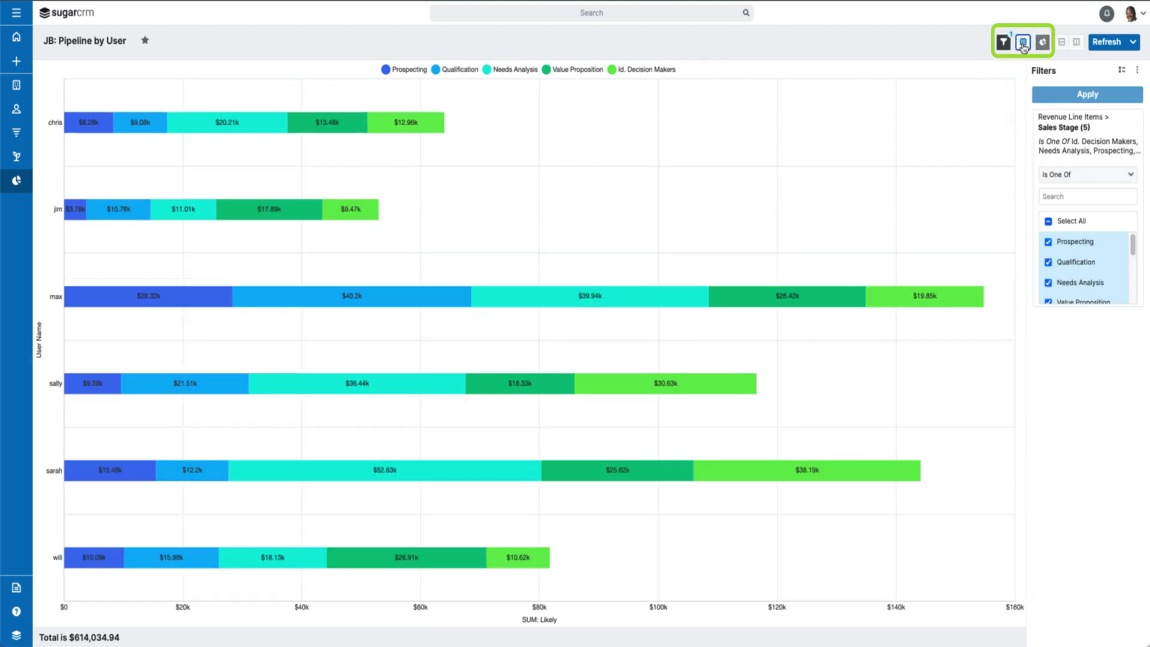
{"action": "left_click", "coordinate": [1024, 48]}
{"action": "left_click", "coordinate": [1042, 45]}
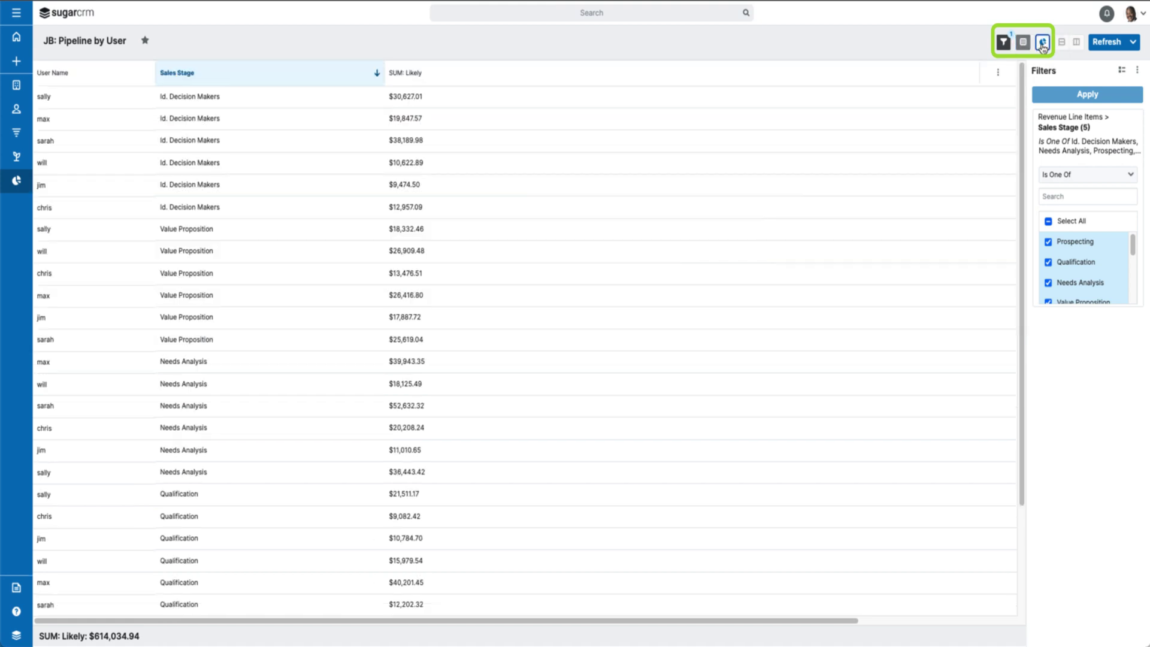
{"action": "left_click", "coordinate": [1042, 44]}
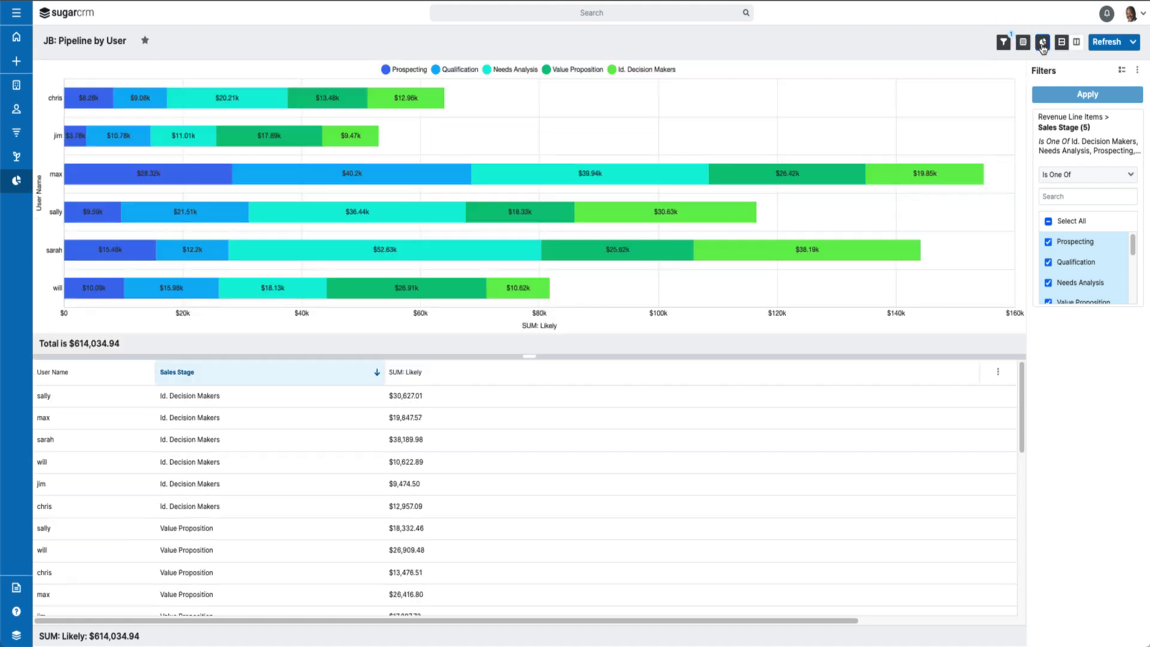
Step: Lay the chart and data table side by side, widening the table and resizing the User Name column
{"action": "left_click", "coordinate": [1076, 45]}
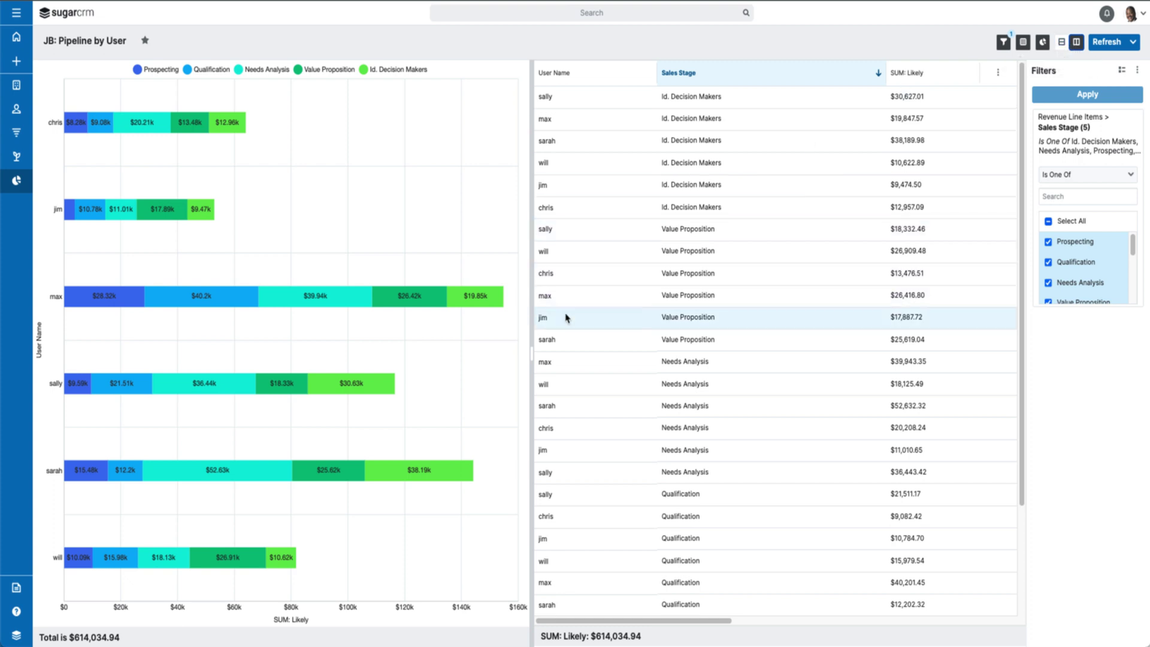
{"action": "left_click_drag", "start_coordinate": [531, 354], "coordinate": [374, 373]}
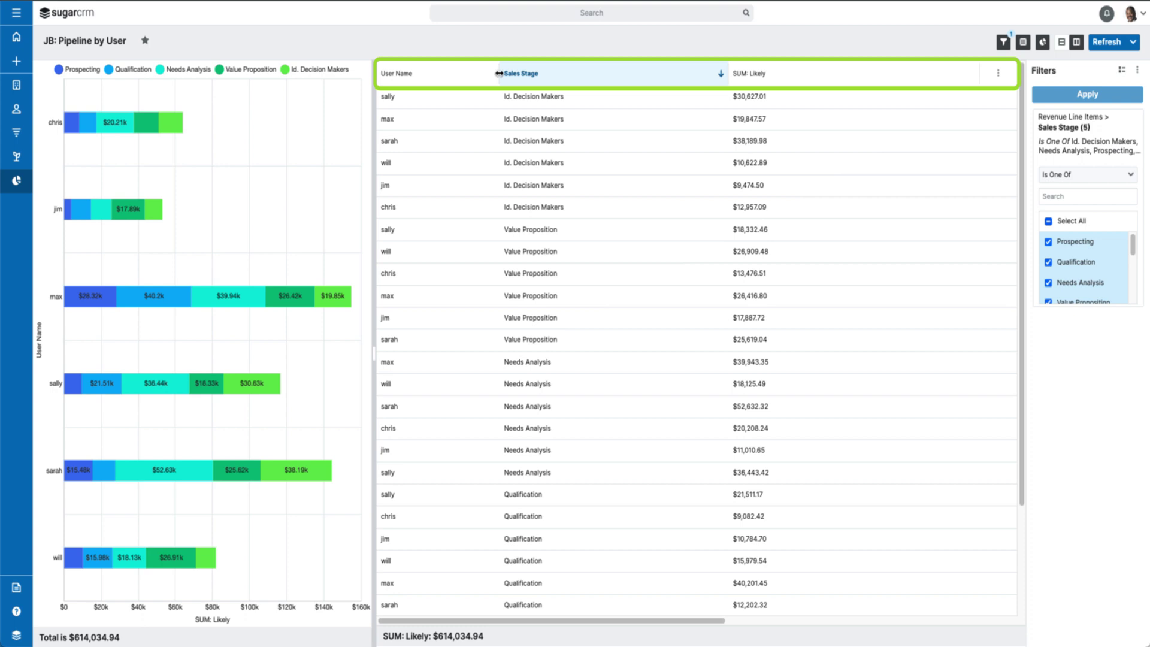
{"action": "scroll", "coordinate": [498, 126], "scroll_direction": "down", "scroll_amount": 3}
{"action": "scroll", "coordinate": [498, 126], "scroll_direction": "up", "scroll_amount": 3}
{"action": "left_click_drag", "start_coordinate": [503, 78], "coordinate": [462, 82]}
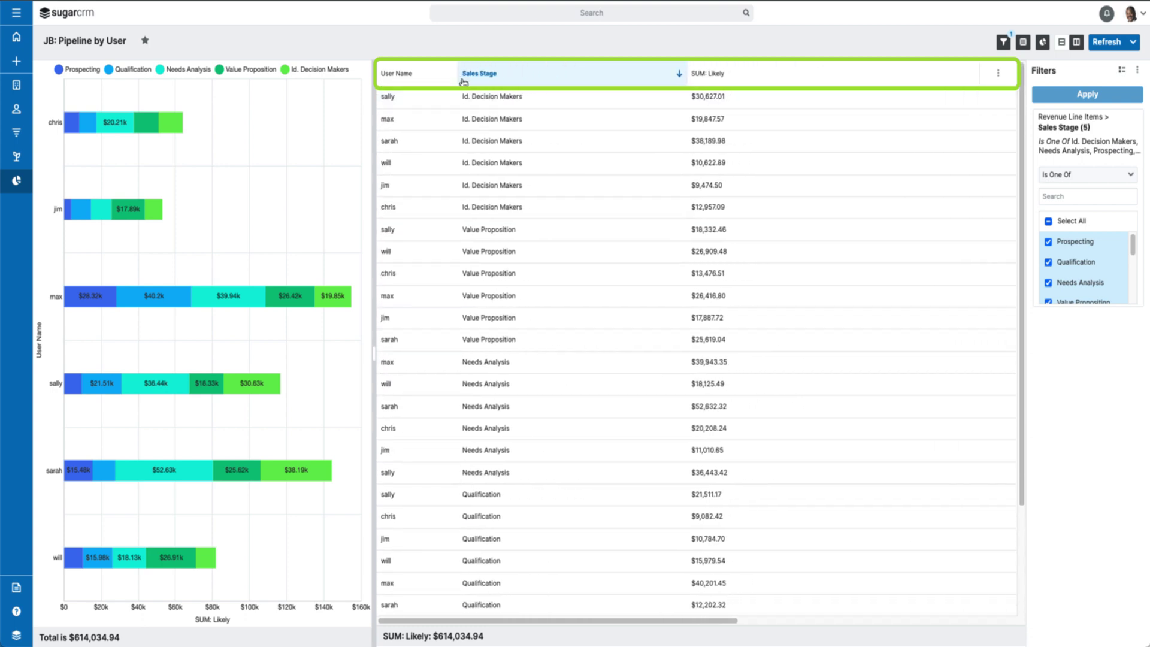
Step: Sort the data table rows by SUM: Likely
{"action": "left_click", "coordinate": [998, 72]}
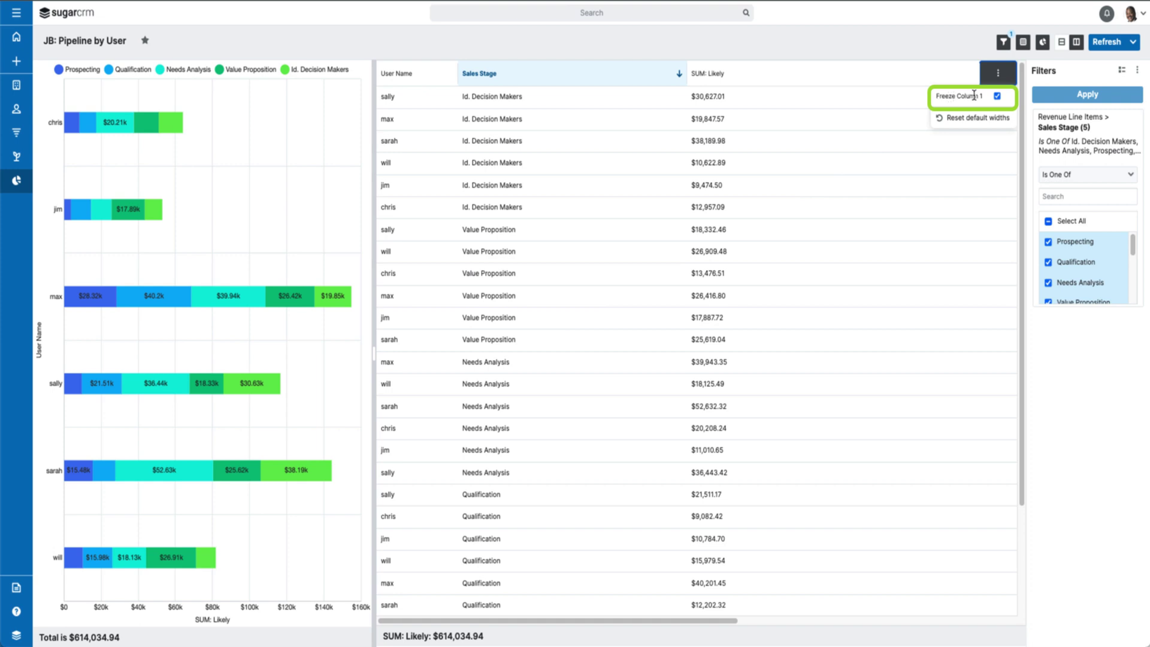
{"action": "left_click", "coordinate": [707, 73]}
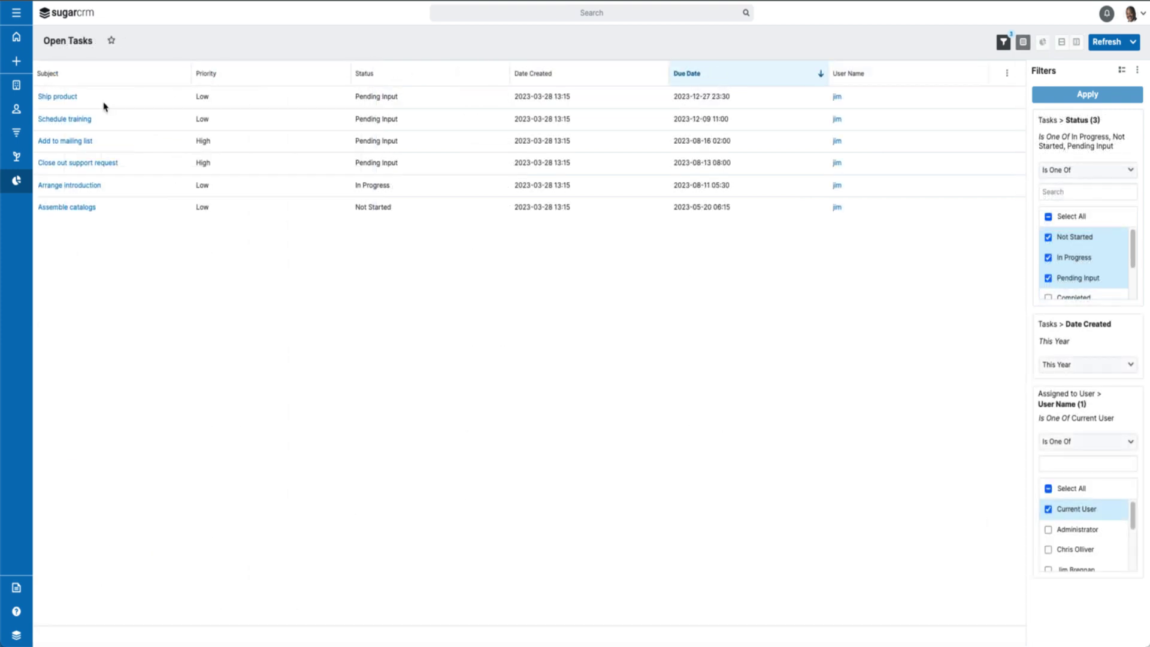
{"action": "mouse_move", "coordinate": [96, 101]}
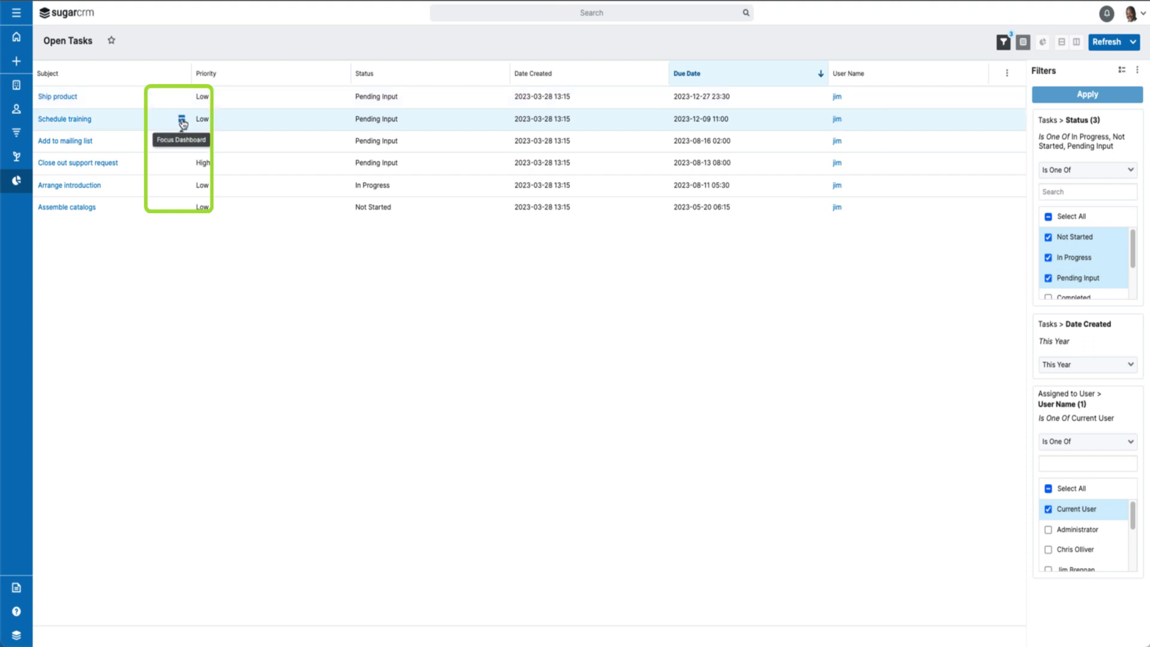
Step: Preview the Add to mailing list task's details, then close the preview
{"action": "left_click", "coordinate": [182, 144]}
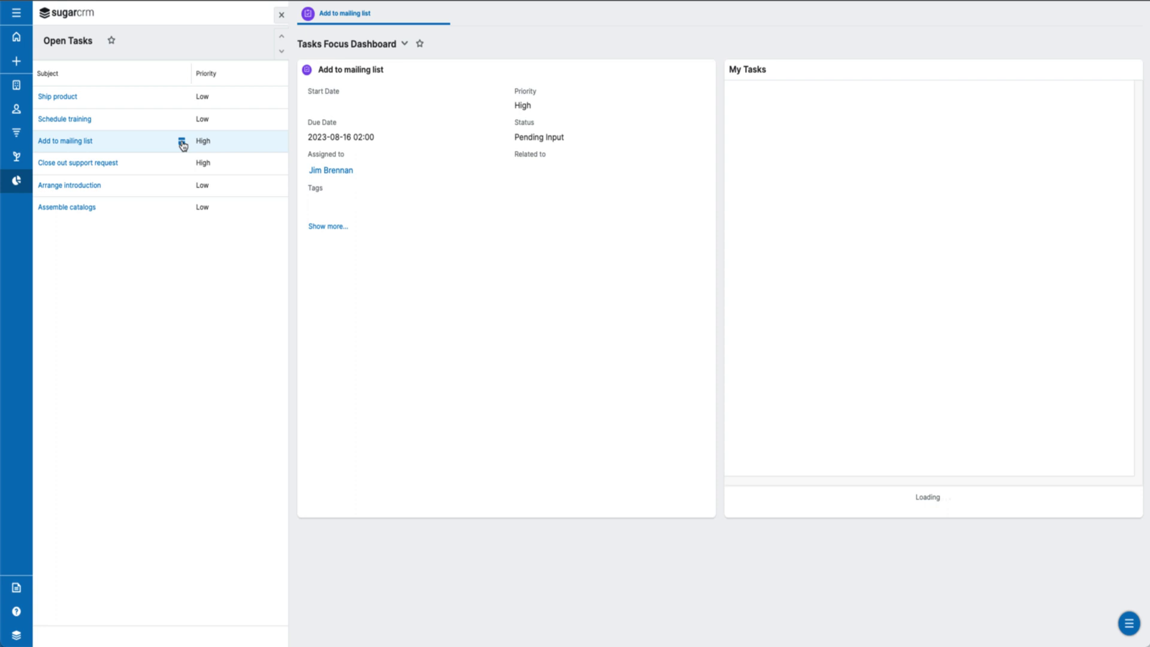
{"action": "left_click", "coordinate": [281, 15]}
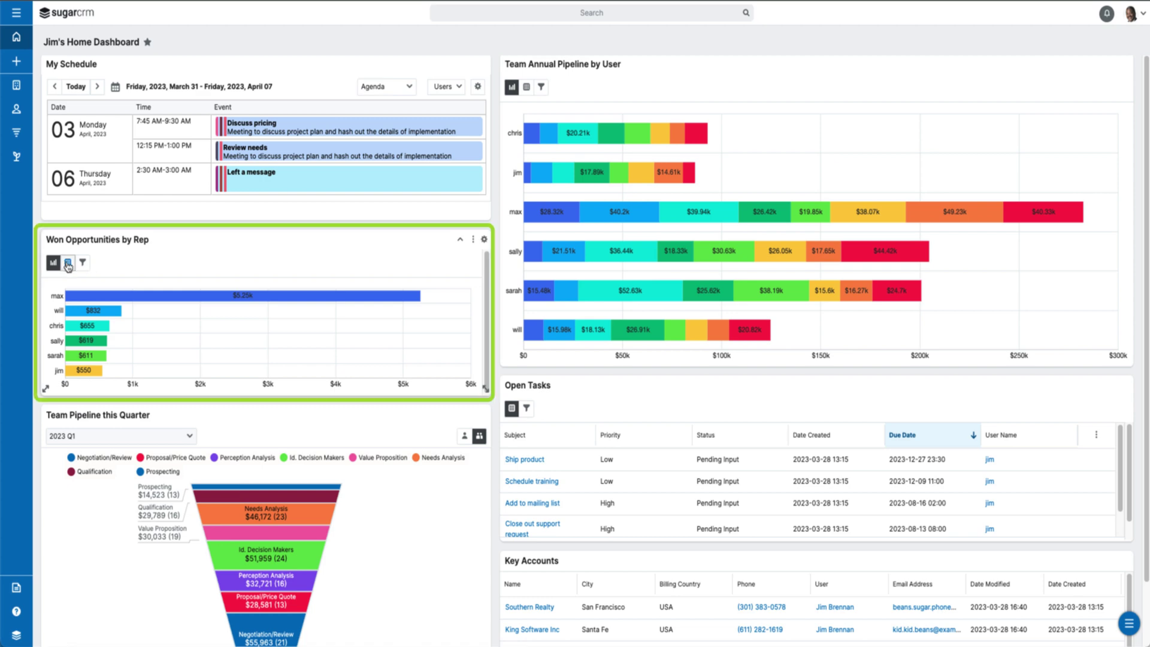
Step: Cycle the Won Opportunities by Rep dashlet through list, filter and chart views, then show dashboard actions
{"action": "left_click", "coordinate": [68, 264]}
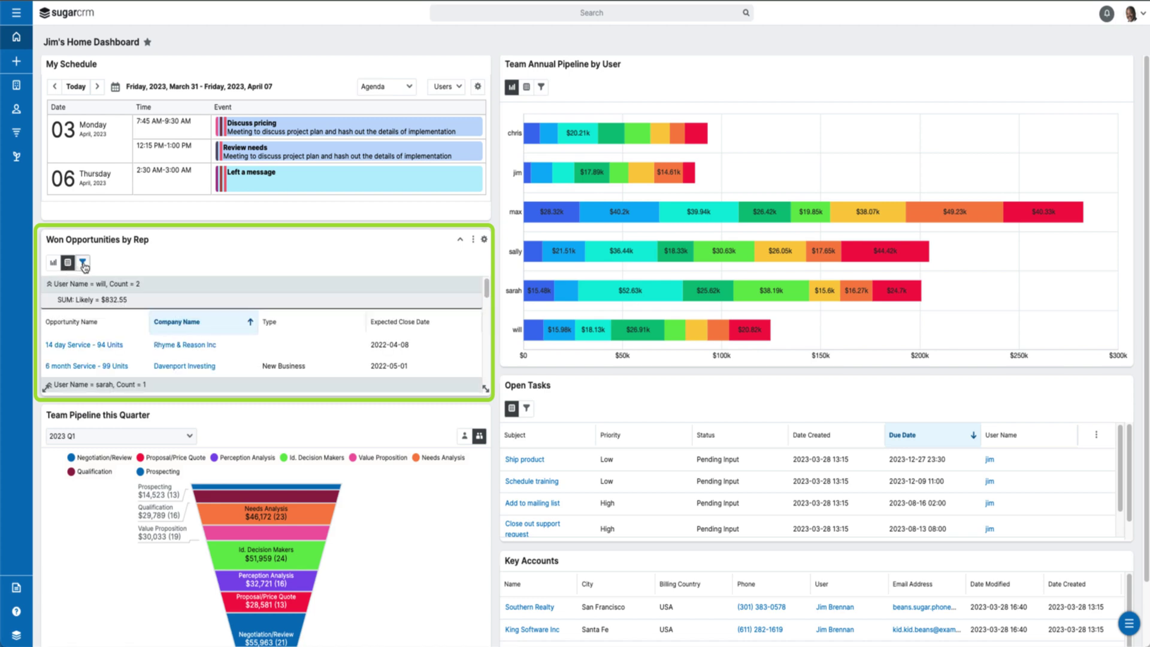
{"action": "left_click", "coordinate": [83, 264]}
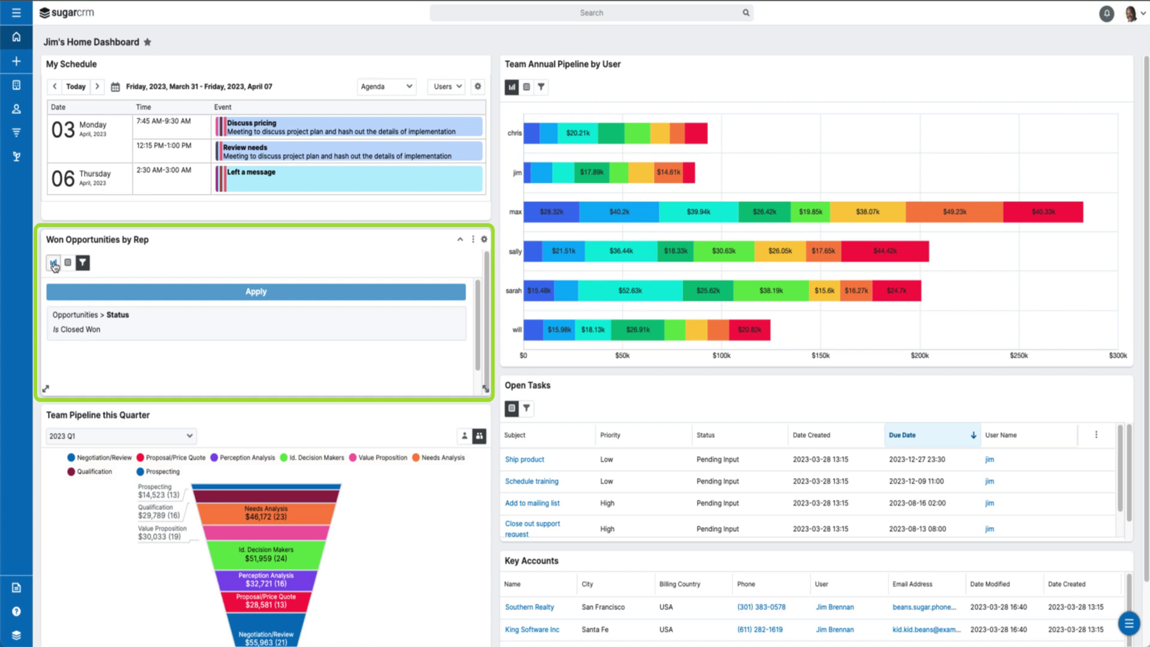
{"action": "left_click", "coordinate": [53, 264]}
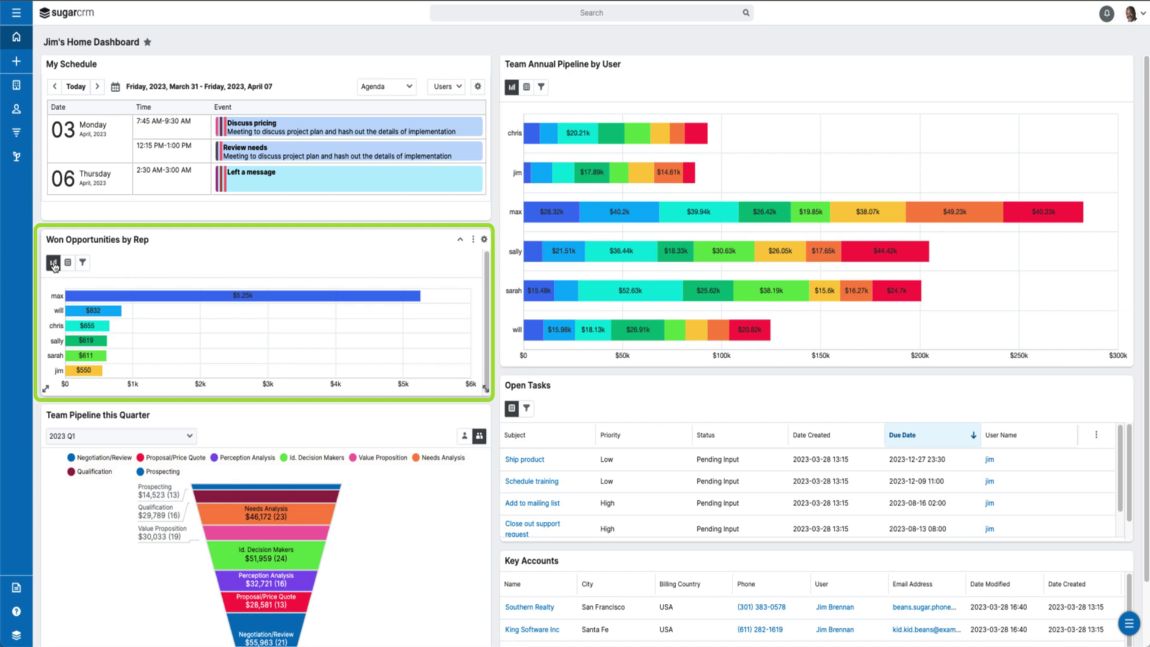
{"action": "left_click", "coordinate": [1124, 626]}
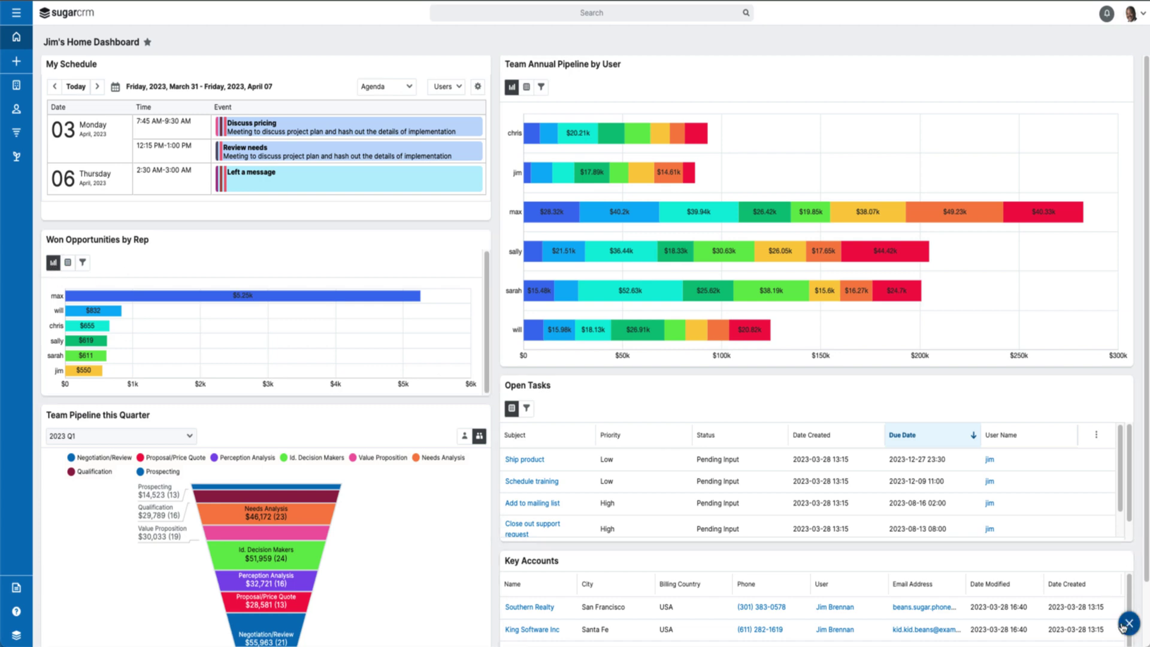
Step: Start a new Report Dashlet based on the JB: Active Leads by Status by Rep report
{"action": "left_click", "coordinate": [1127, 593]}
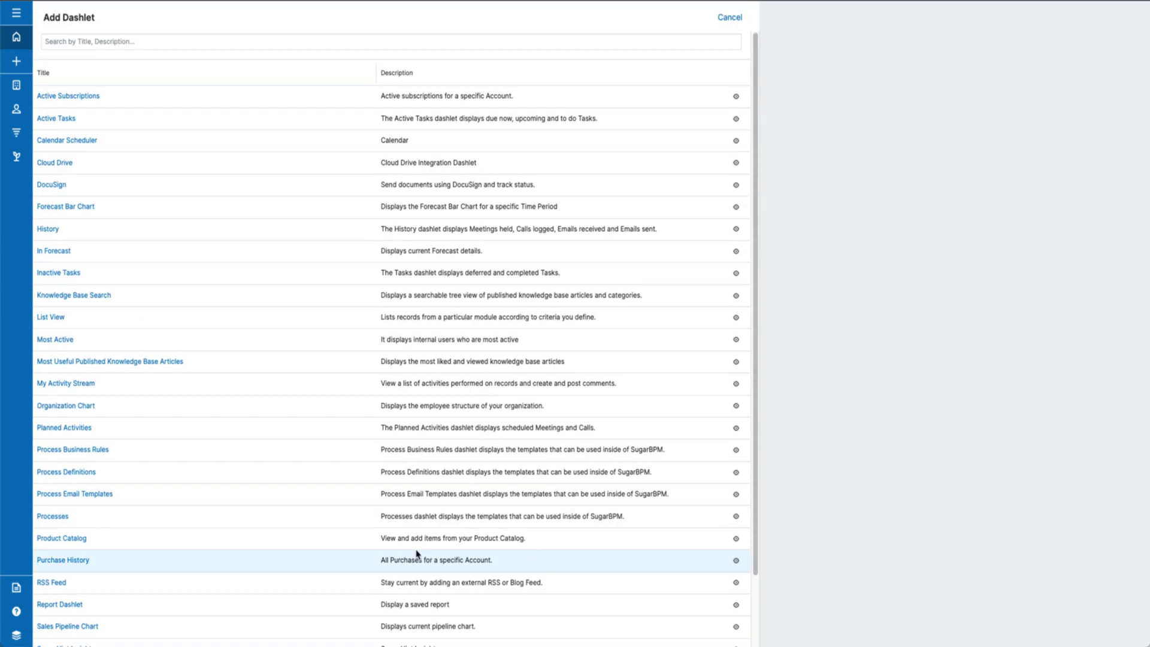
{"action": "left_click", "coordinate": [57, 605]}
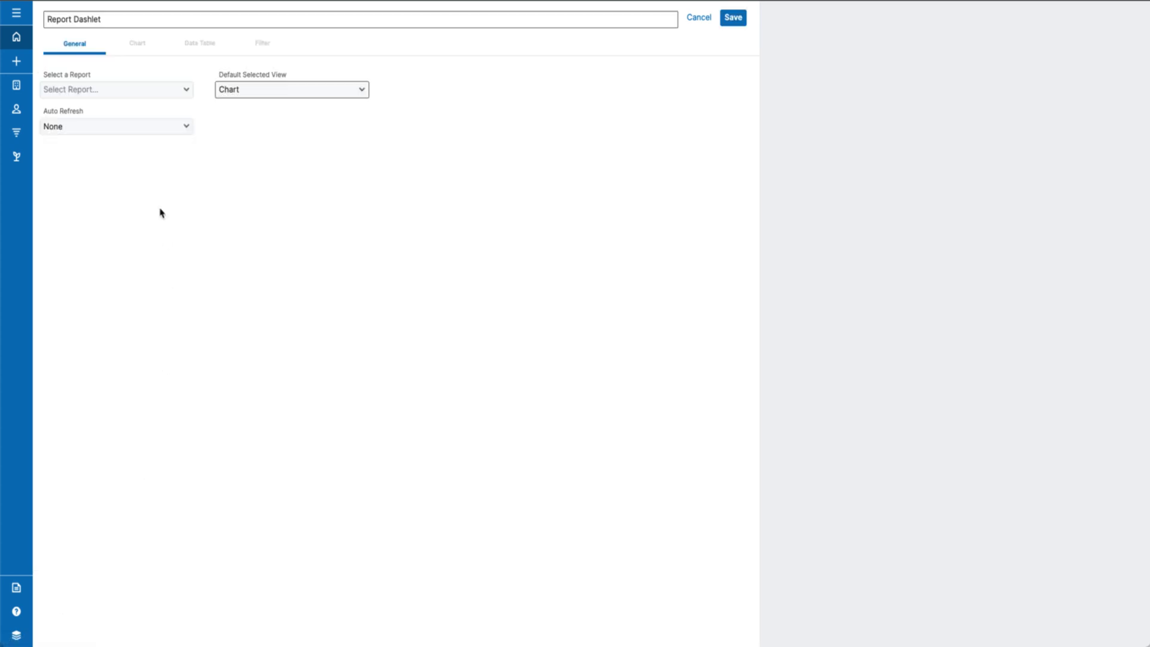
{"action": "left_click", "coordinate": [171, 90]}
{"action": "type", "text": "i"}
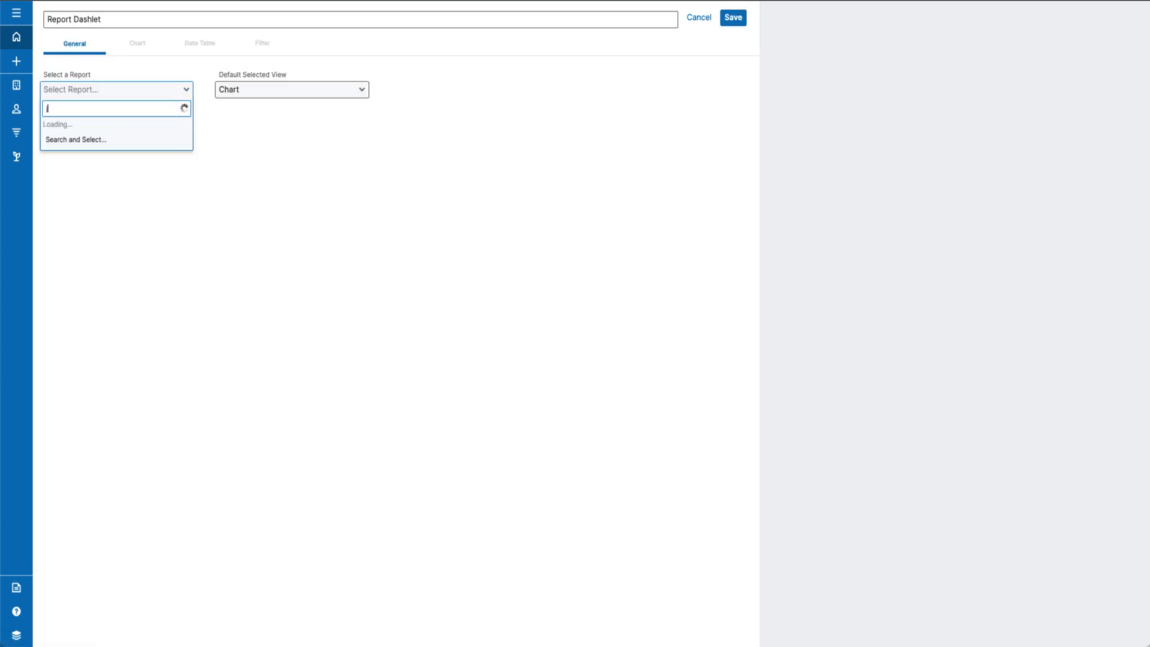
{"action": "type", "text": "b"}
{"action": "left_click", "coordinate": [69, 128]}
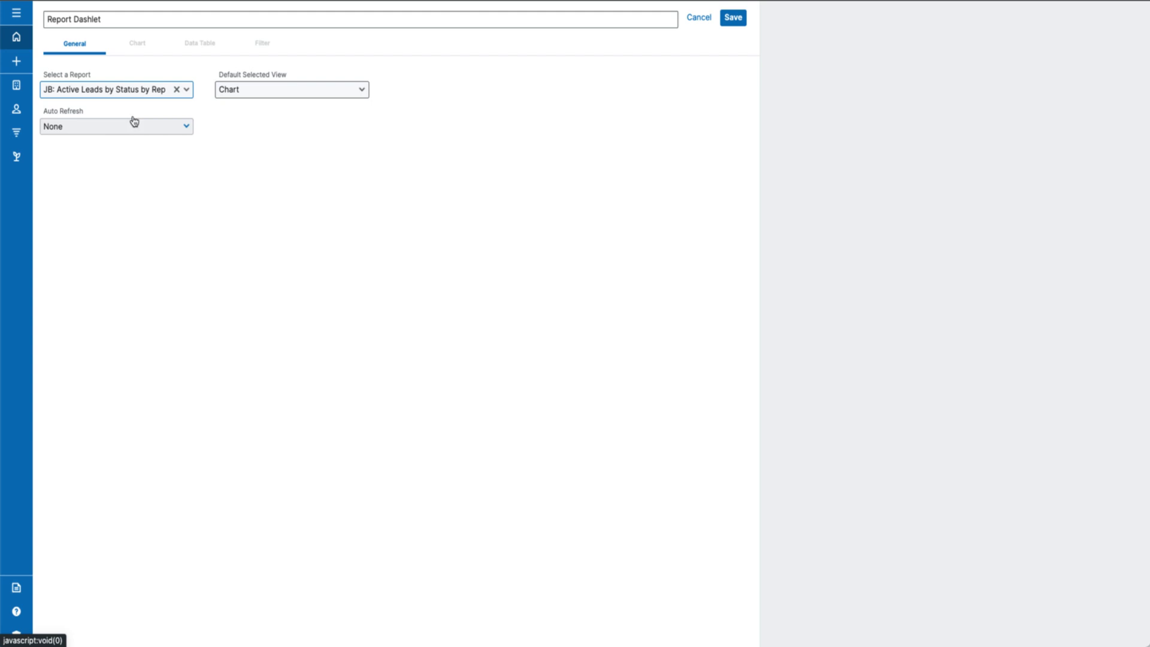
Step: Sort the dashlet's data table descending with total record count shown, review filters, and save
{"action": "left_click", "coordinate": [137, 45]}
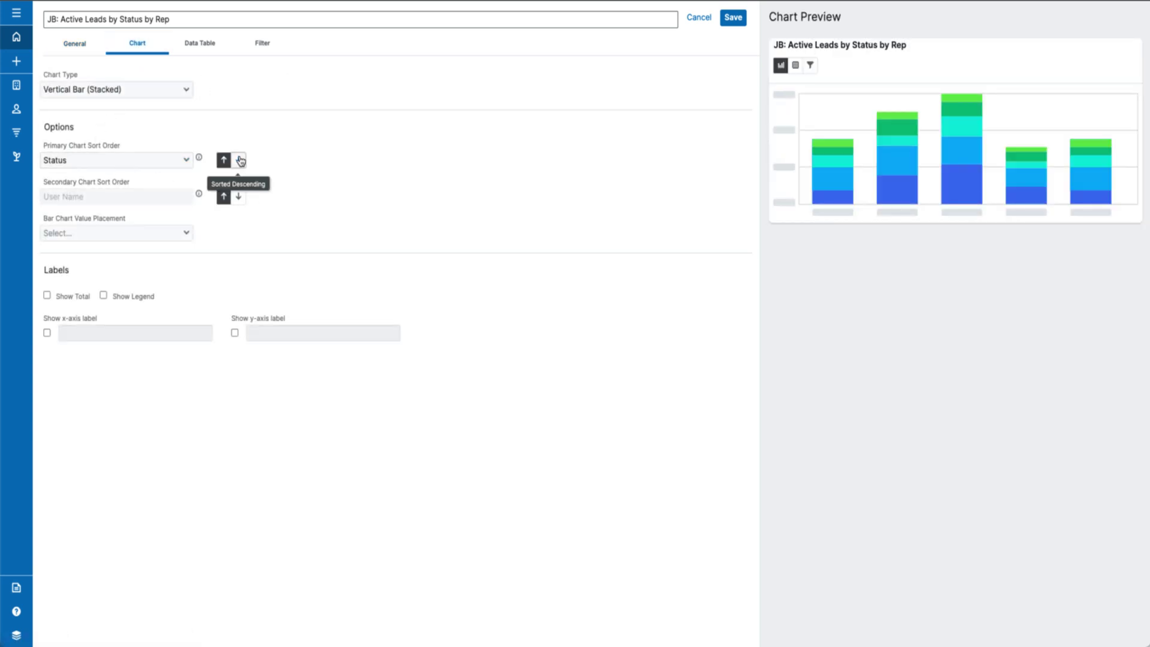
{"action": "left_click", "coordinate": [198, 43]}
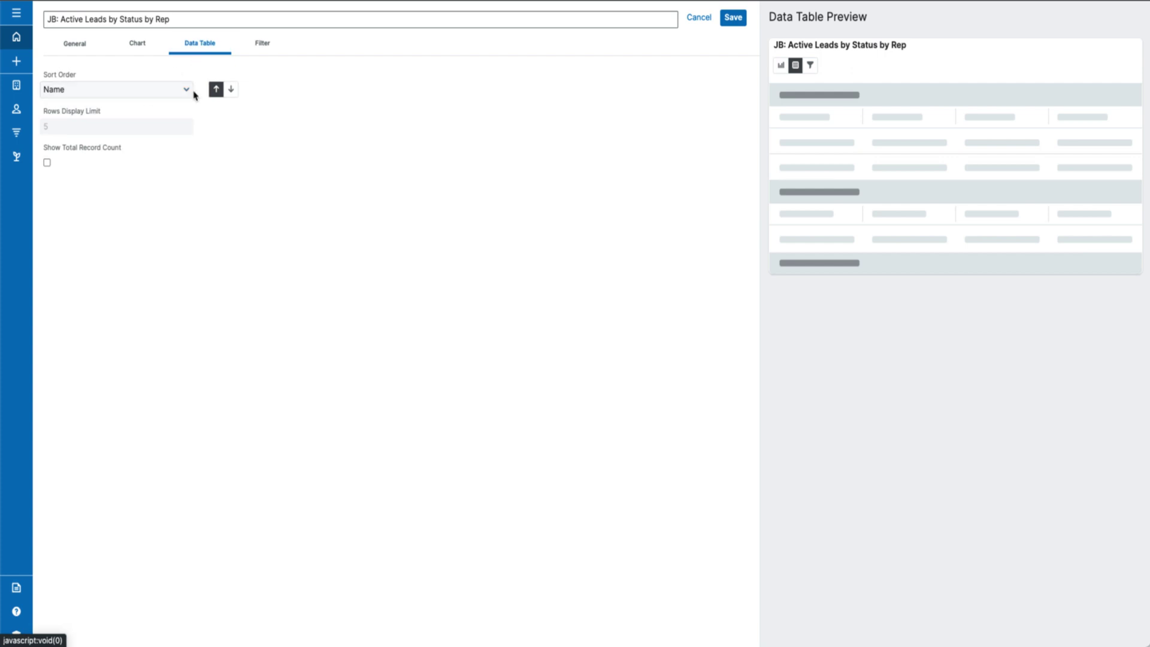
{"action": "left_click", "coordinate": [231, 91]}
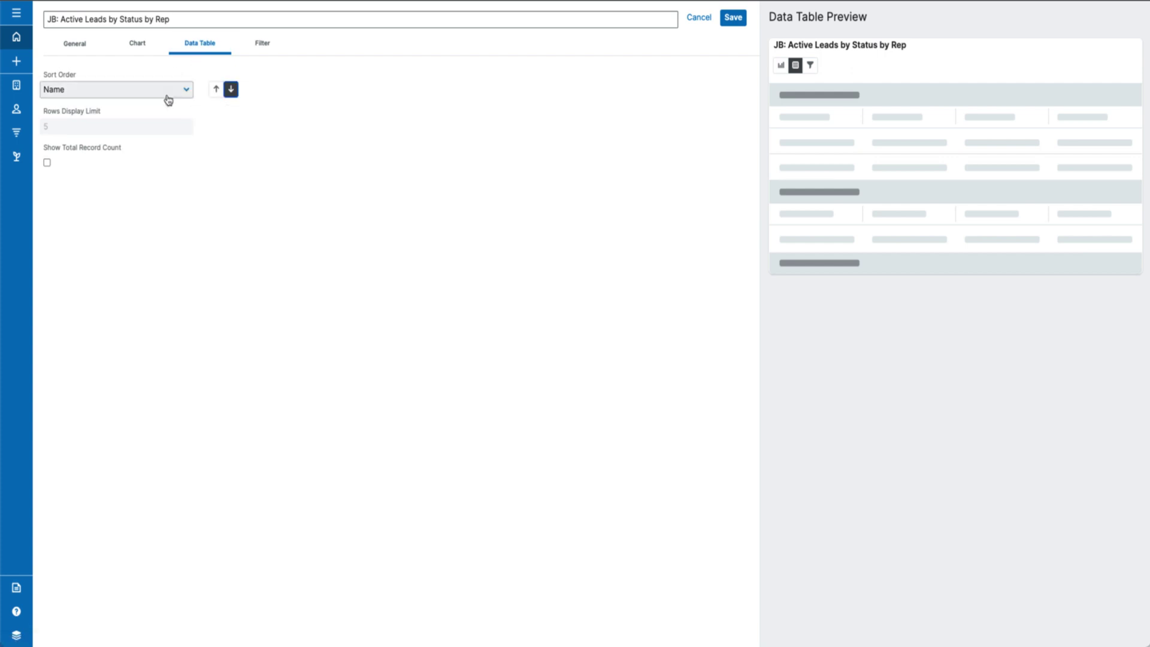
{"action": "left_click", "coordinate": [47, 162]}
{"action": "left_click", "coordinate": [262, 43]}
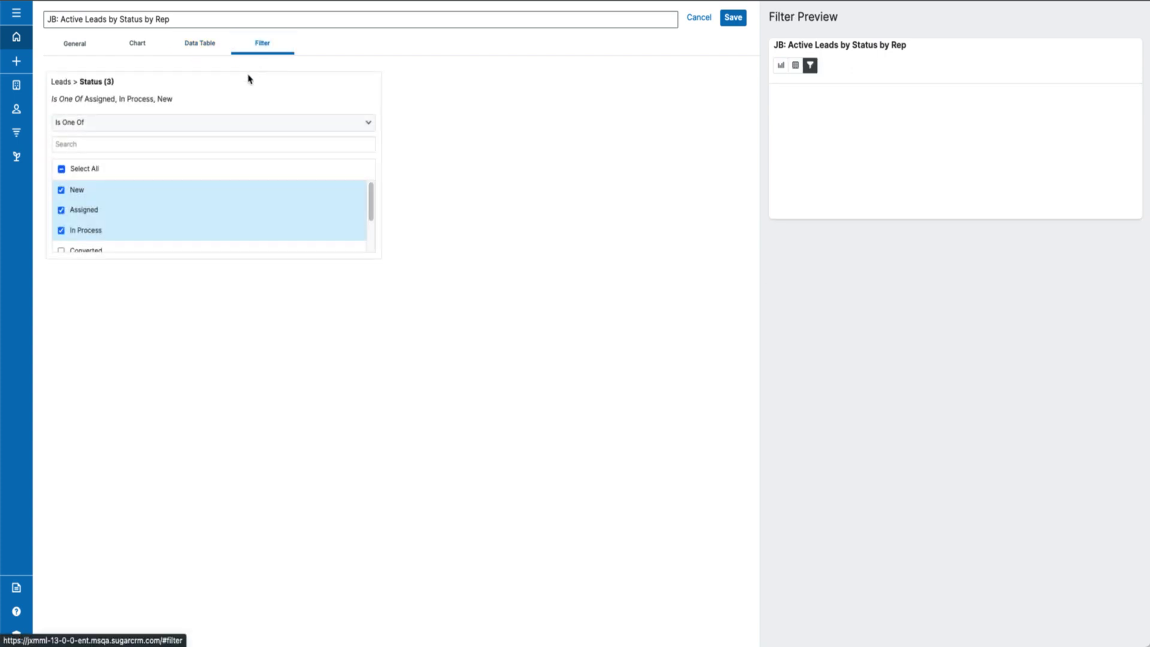
{"action": "left_click", "coordinate": [732, 18]}
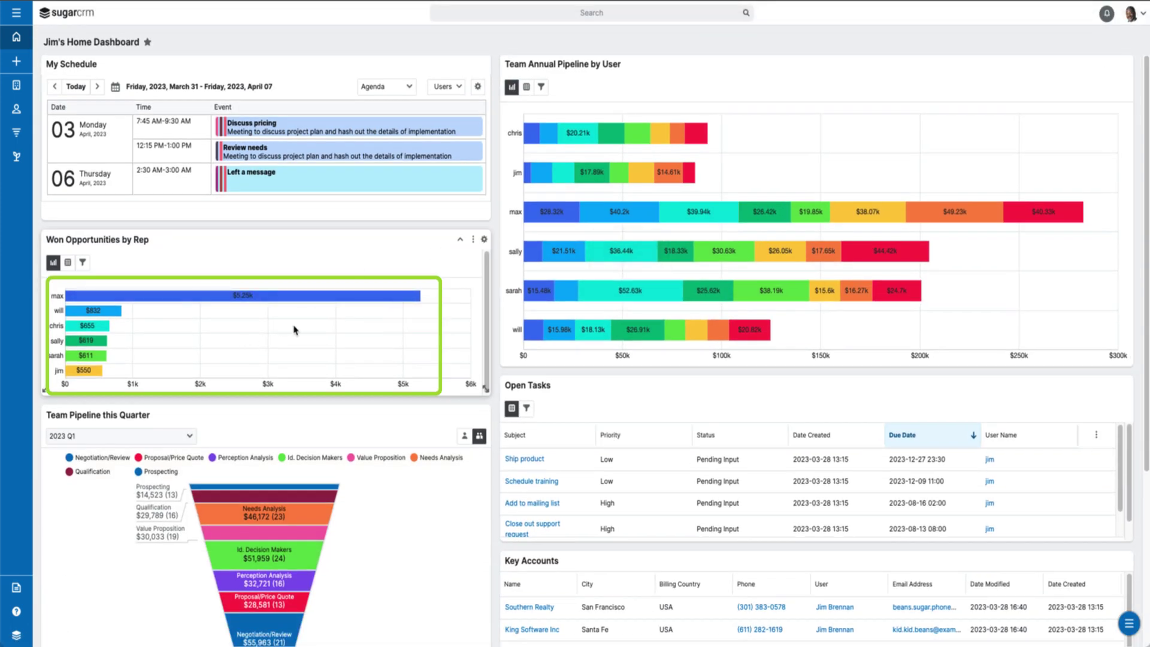
Step: Drill down from max's bar to an Opportunities list of his 4 closed-won deals
{"action": "mouse_move", "coordinate": [220, 299]}
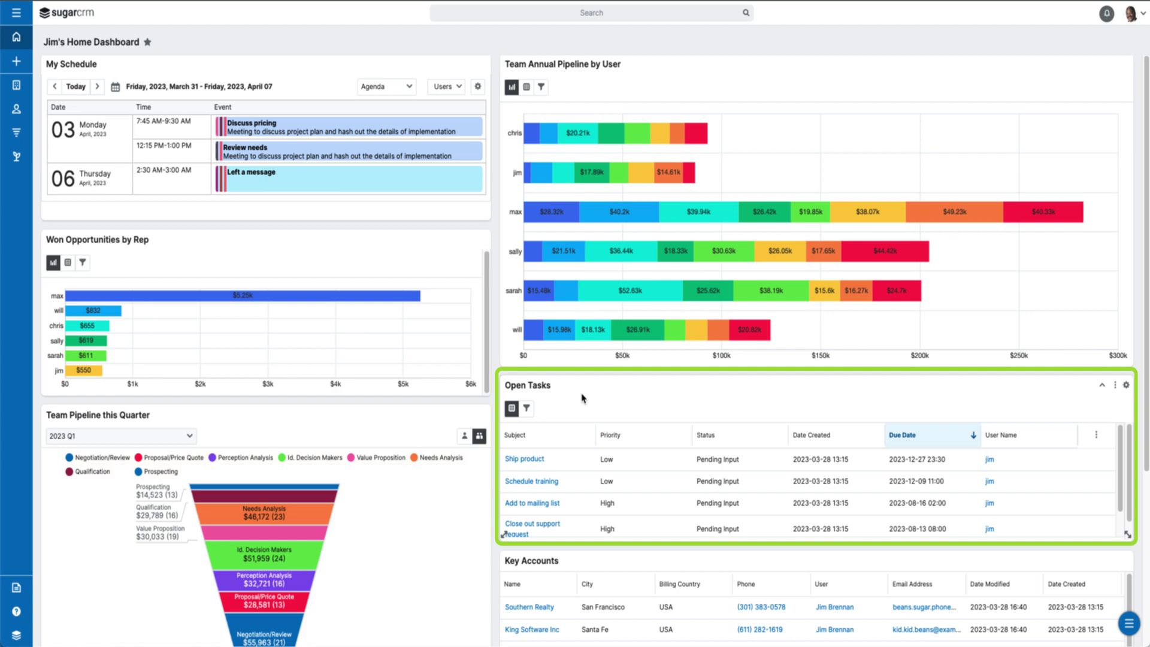
{"action": "left_click", "coordinate": [288, 299]}
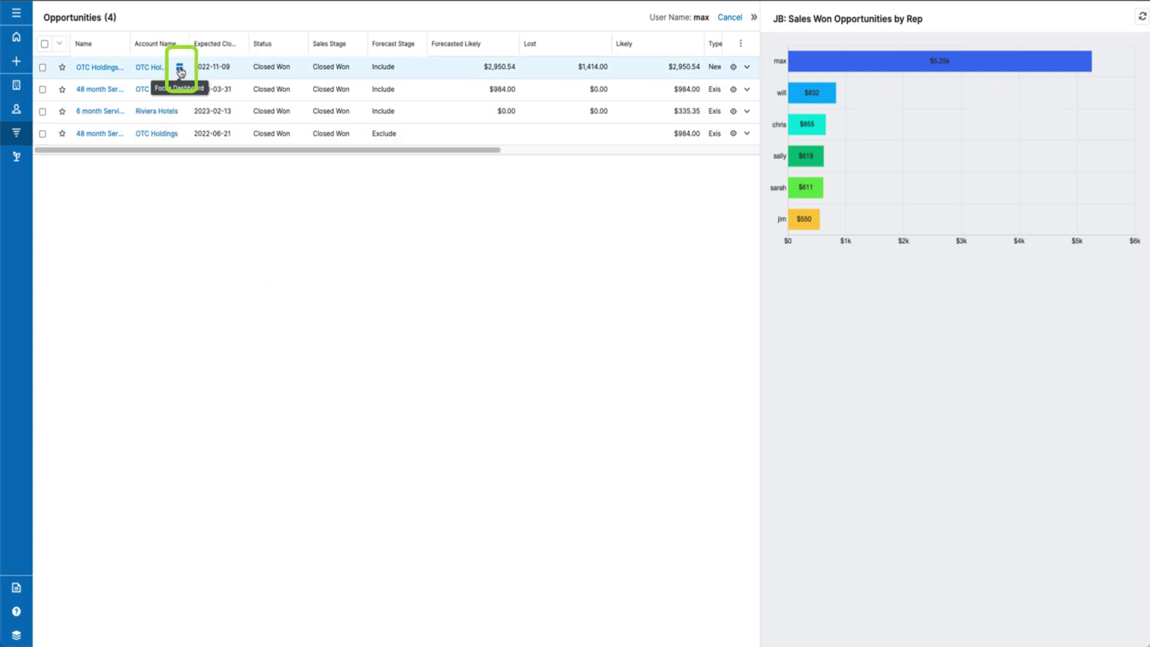
Step: Open the OTC Holdings focus dashboard from the first opportunity row and bring up its editing actions
{"action": "left_click", "coordinate": [180, 70]}
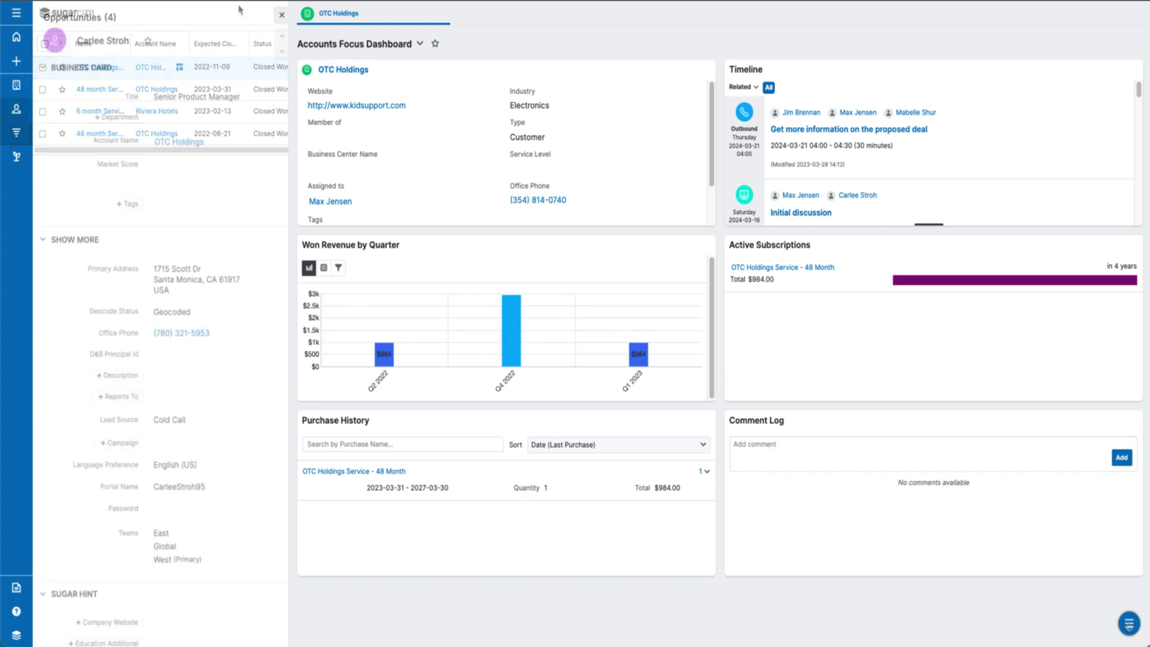
{"action": "left_click", "coordinate": [1128, 623]}
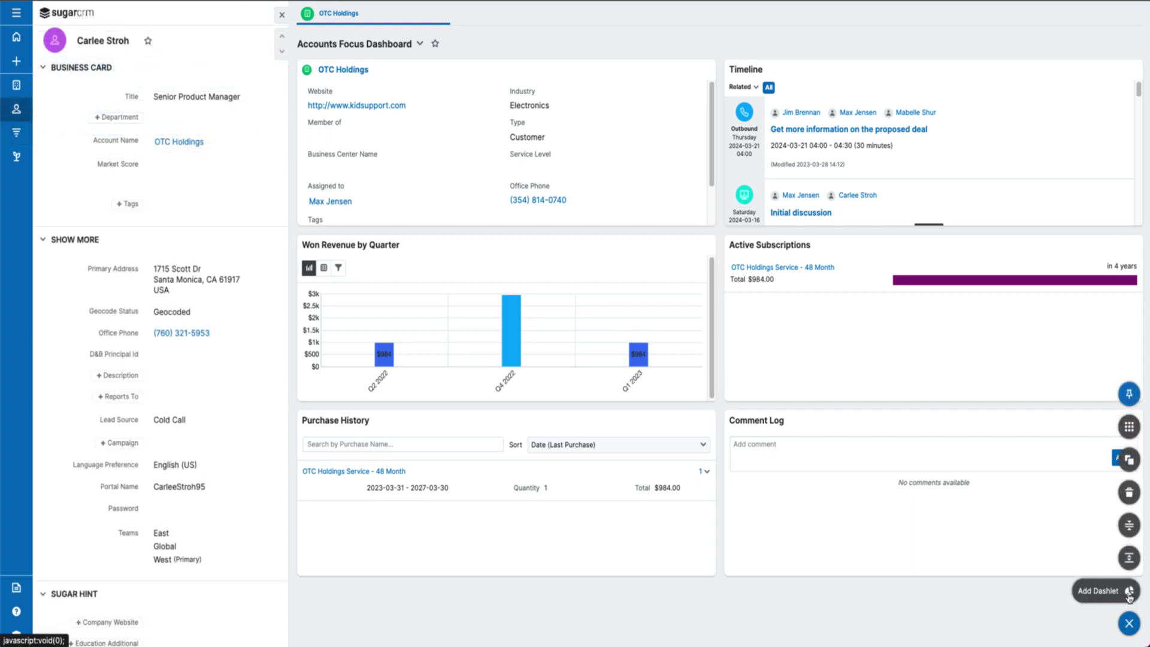
Step: Add a Report Dashlet using the Cases Resolved Each Month report
{"action": "left_click", "coordinate": [1129, 593]}
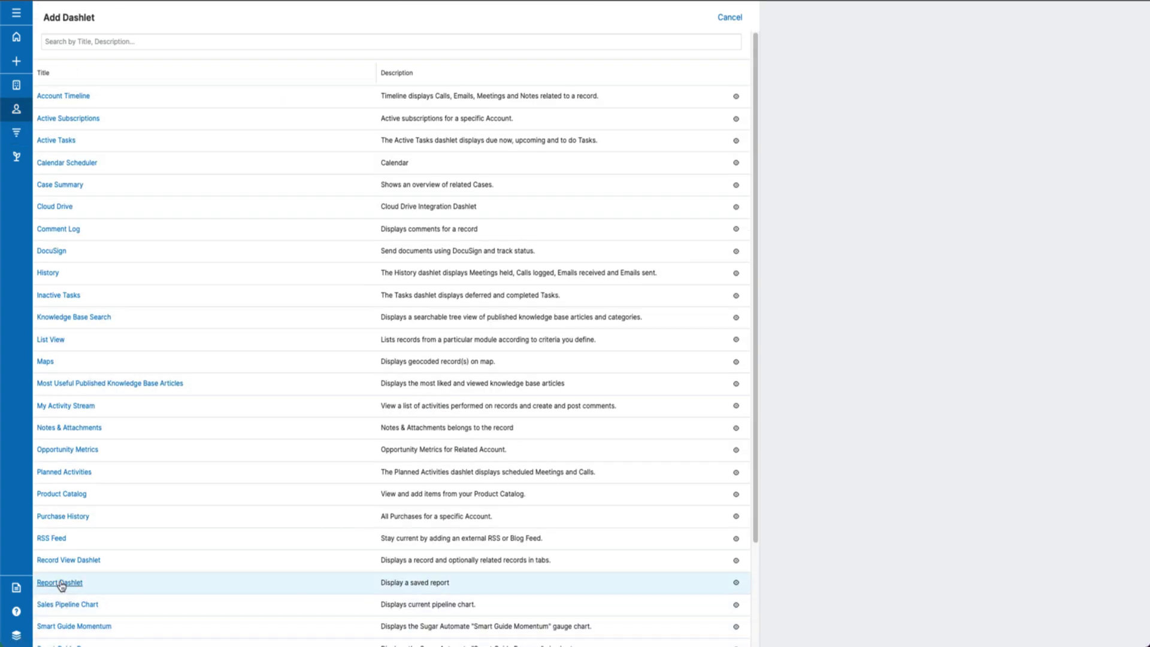
{"action": "left_click", "coordinate": [61, 582]}
{"action": "left_click", "coordinate": [123, 93]}
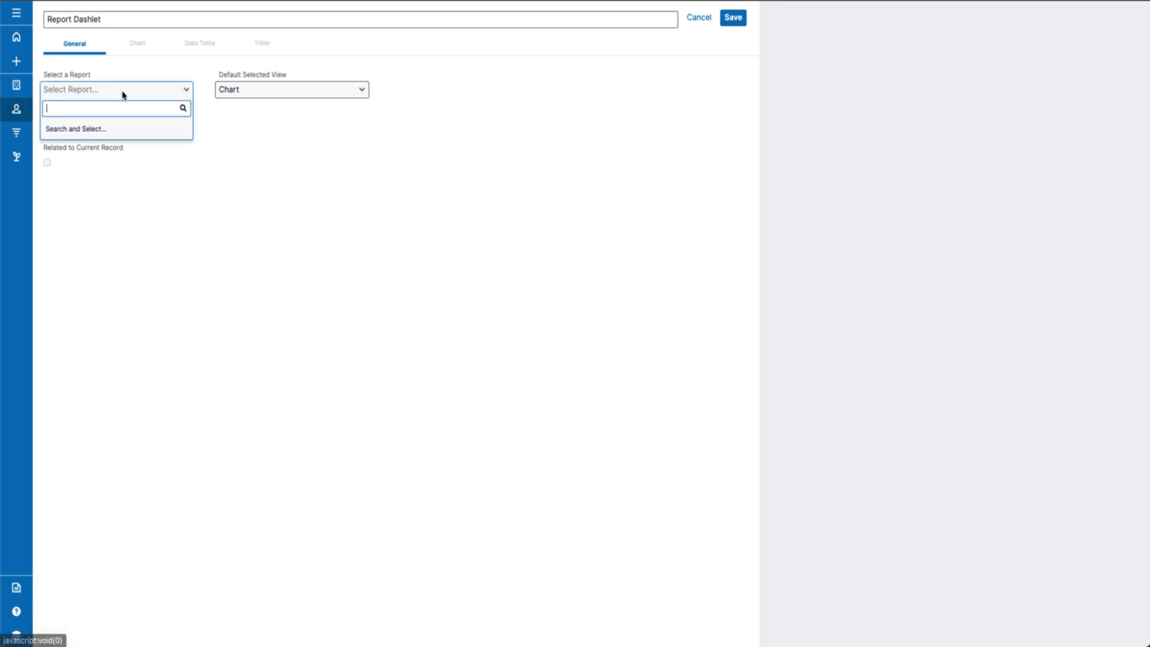
{"action": "type", "text": "case"}
{"action": "left_click", "coordinate": [120, 126]}
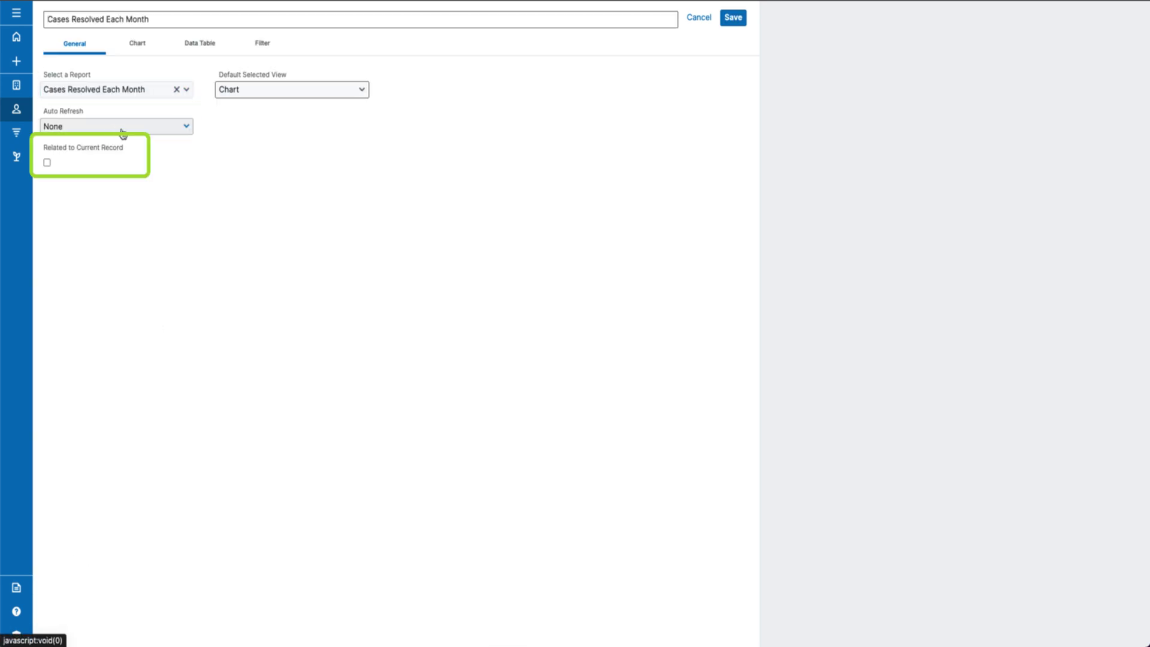
Step: Limit the dashlet to the current account's Cases, save it, and move it higher on the dashboard
{"action": "left_click", "coordinate": [47, 162]}
{"action": "left_click", "coordinate": [231, 164]}
{"action": "left_click", "coordinate": [235, 188]}
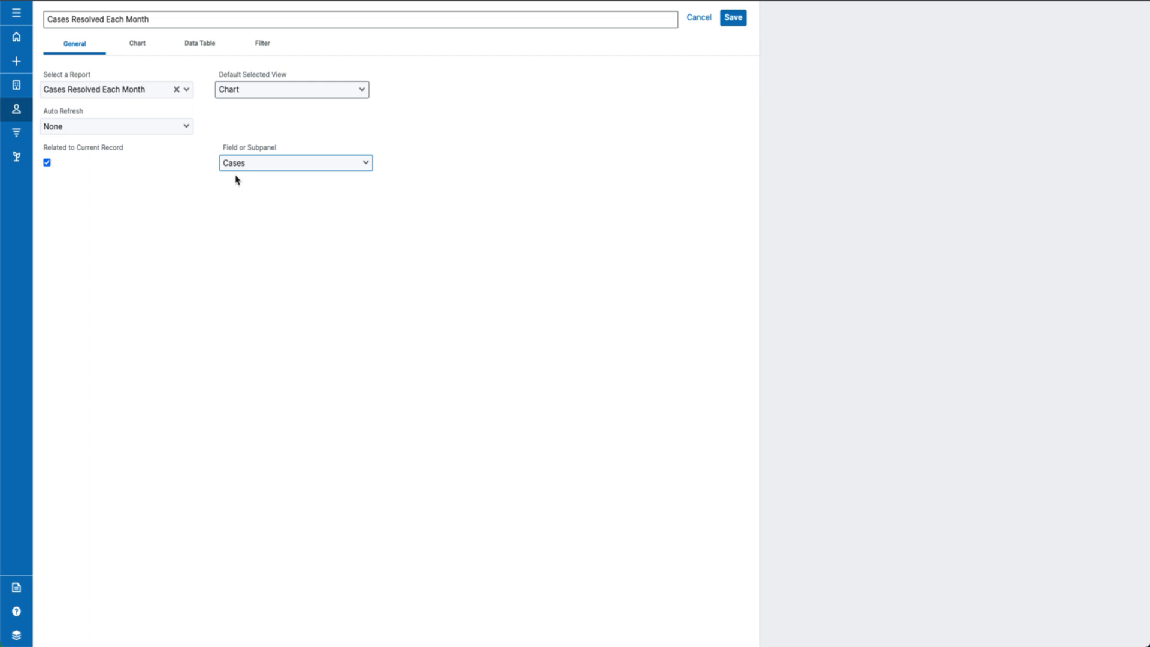
{"action": "left_click", "coordinate": [733, 17]}
{"action": "left_click_drag", "start_coordinate": [526, 602], "coordinate": [529, 429]}
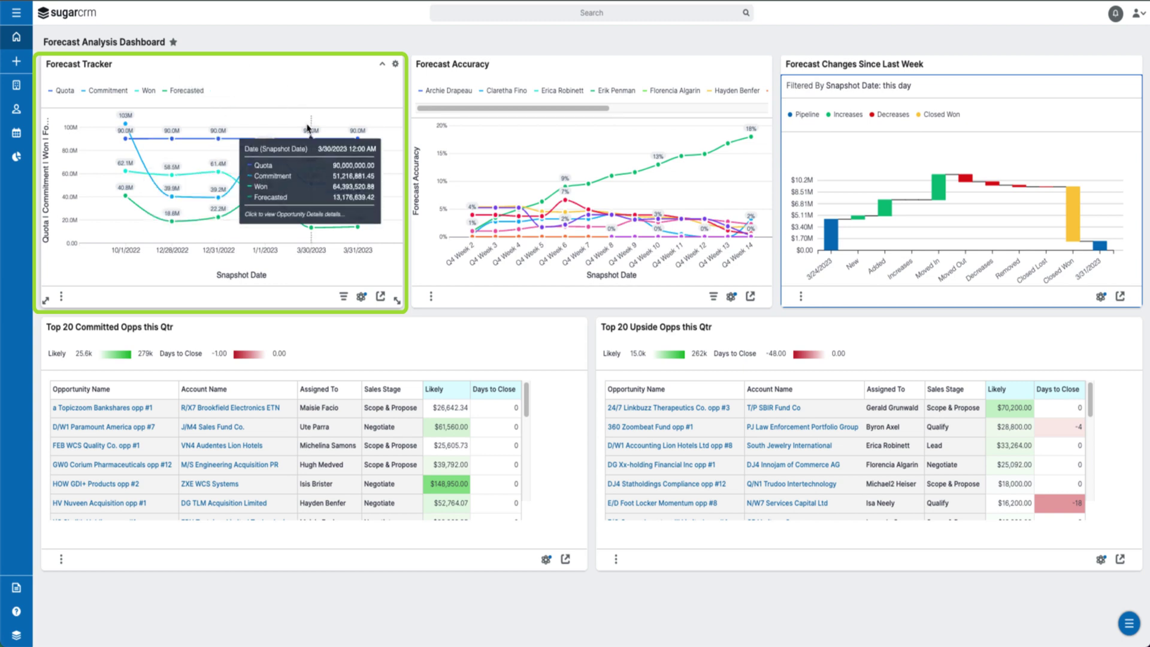
Step: Check the Forecast Tracker's 3/30/2023 point: 90.0M quota, 51.2M commitment, 64.4M won, 13.2M forecasted
{"action": "mouse_move", "coordinate": [310, 138]}
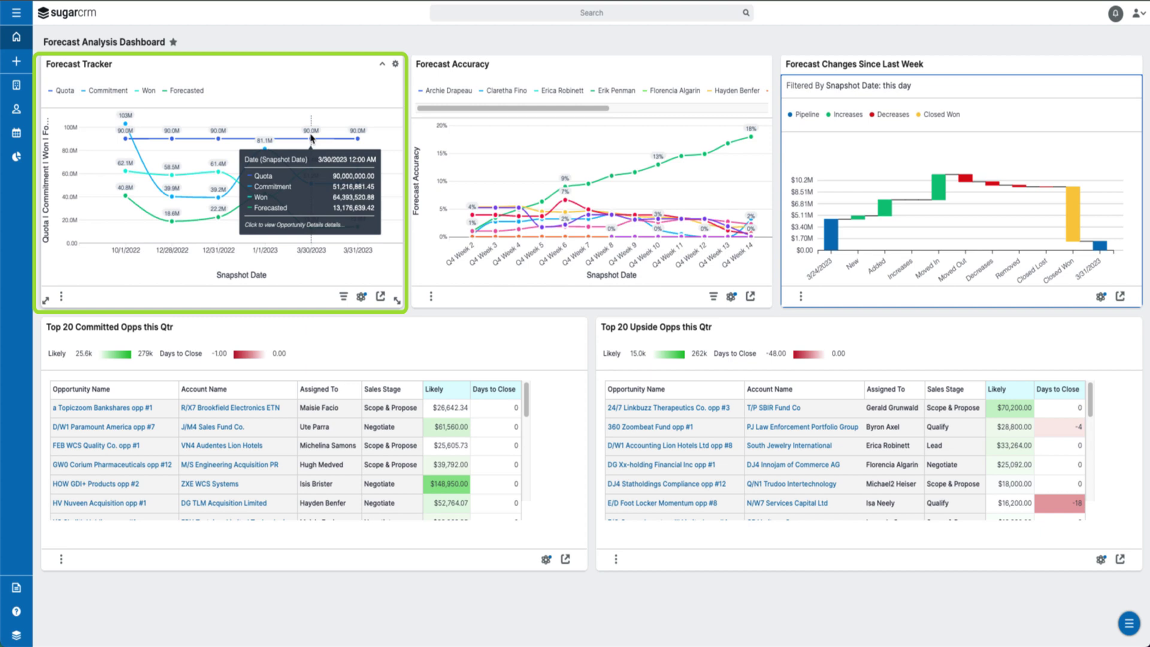